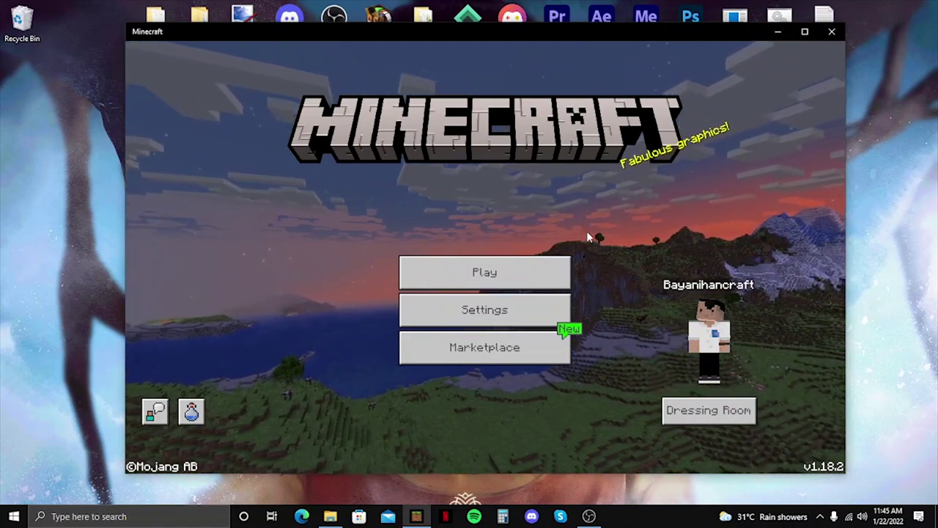
Step: Start creating a new world and name it ACHIEVEMENTS
click(558, 271)
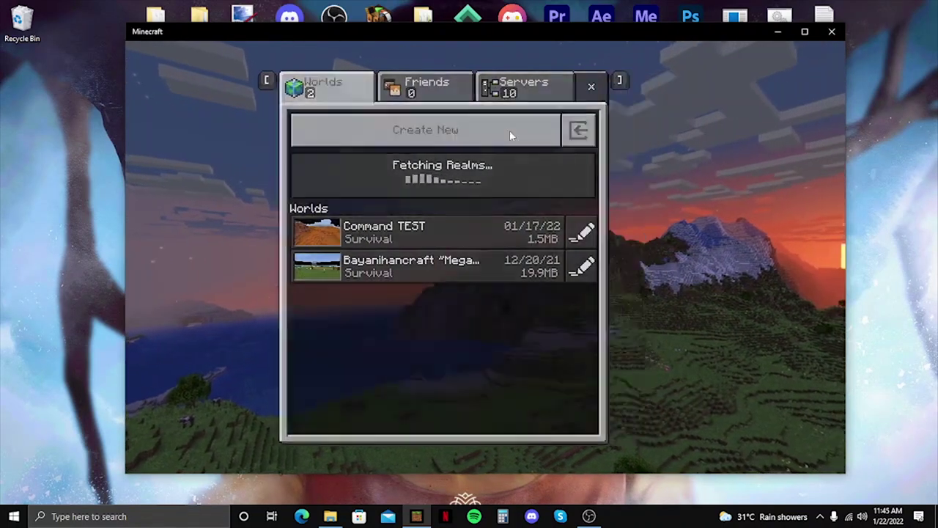
click(509, 130)
click(572, 93)
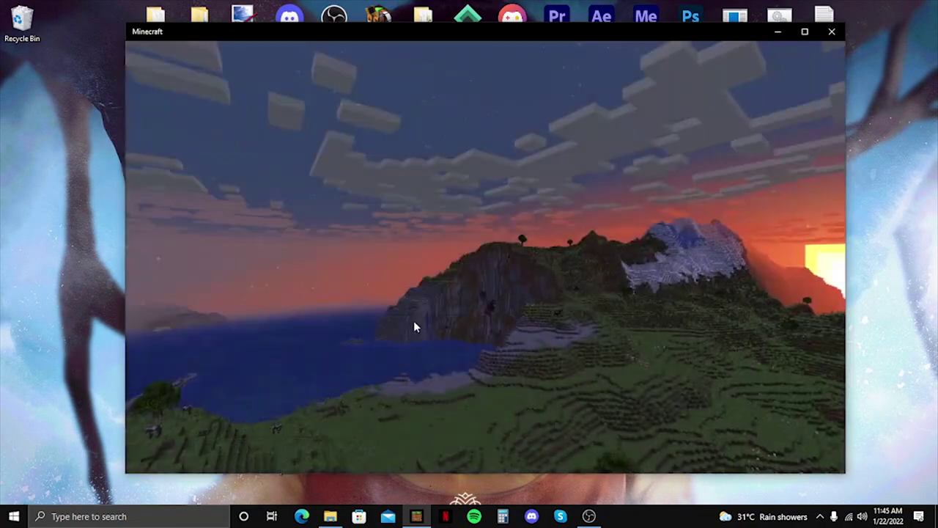
click(538, 96)
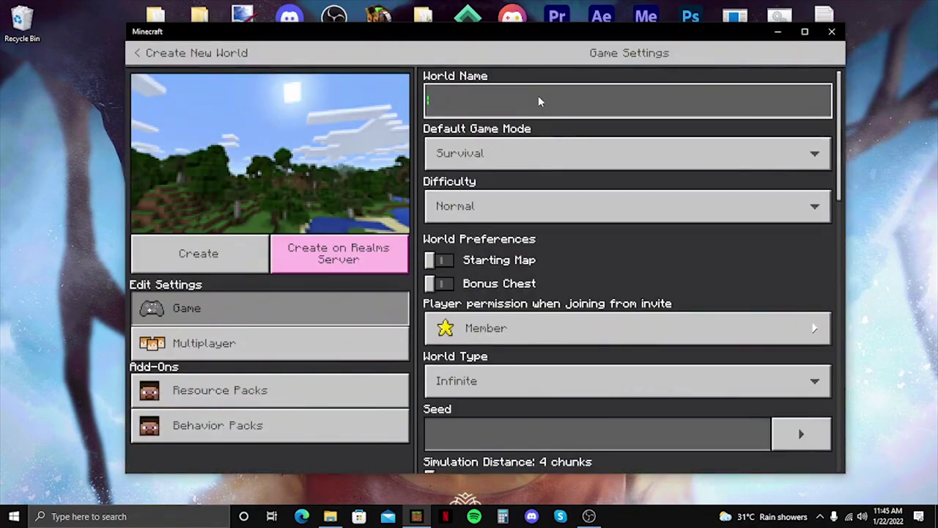
text(ACHIEVEMENTS)
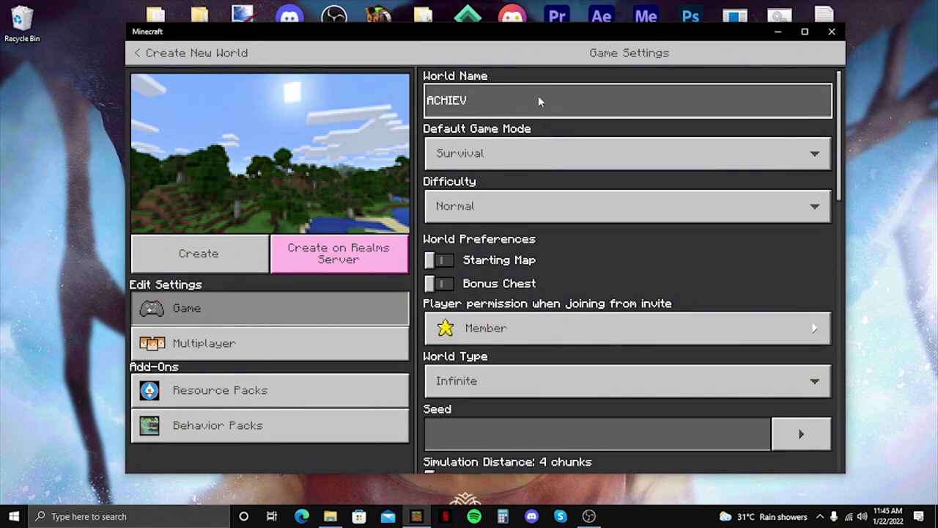
Step: Activate the Ambient Sounds V4 Behavior Pack for the new world, accepting that achievements are turned off
click(253, 430)
click(616, 120)
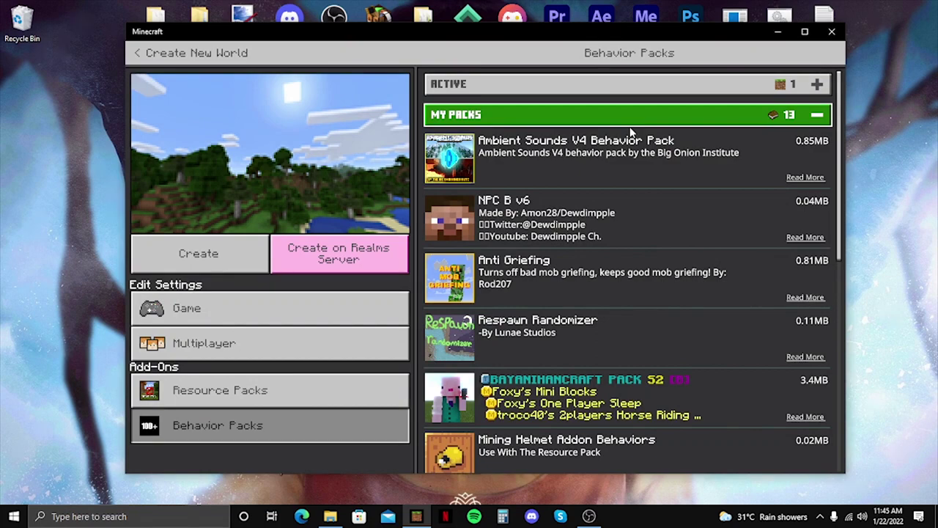
drag(839, 237, 840, 295)
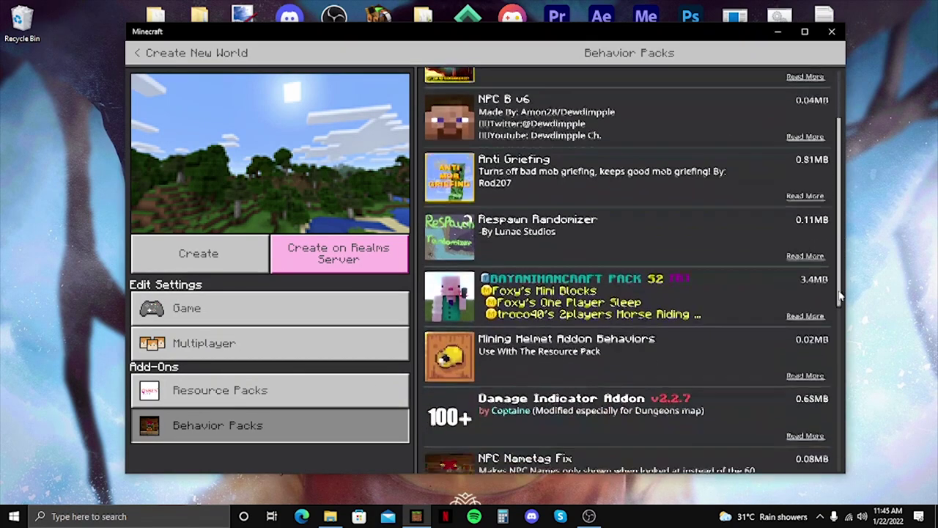
scroll(841, 295, up, 3)
click(551, 132)
click(589, 189)
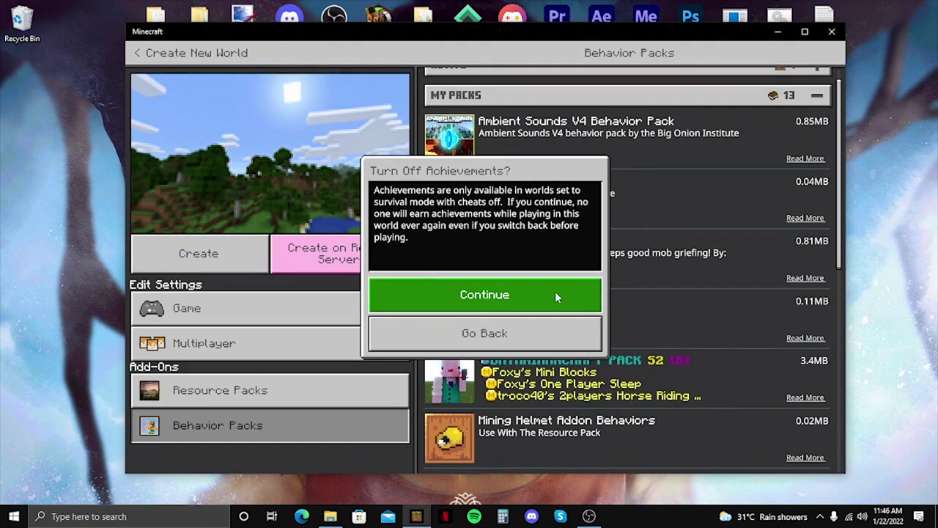
click(535, 298)
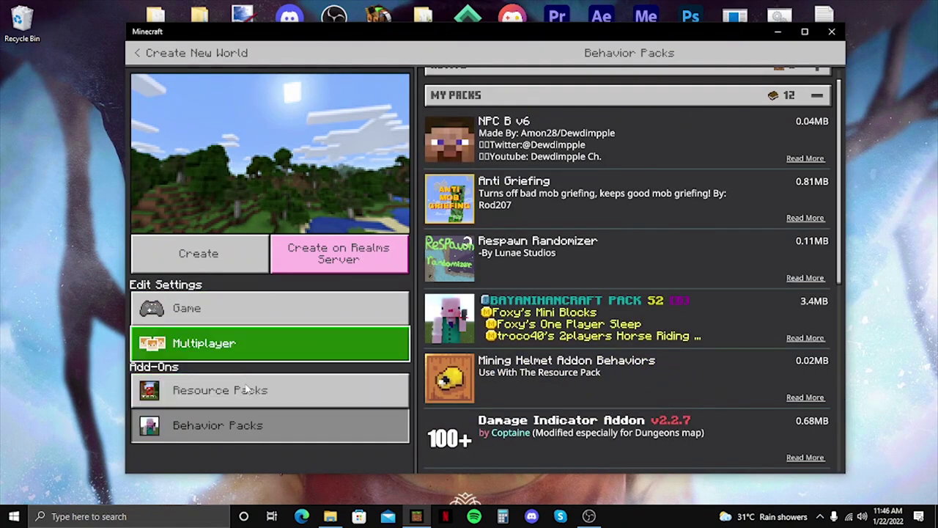
Step: Check the world's active behavior packs and create the world
scroll(840, 214, up, 1)
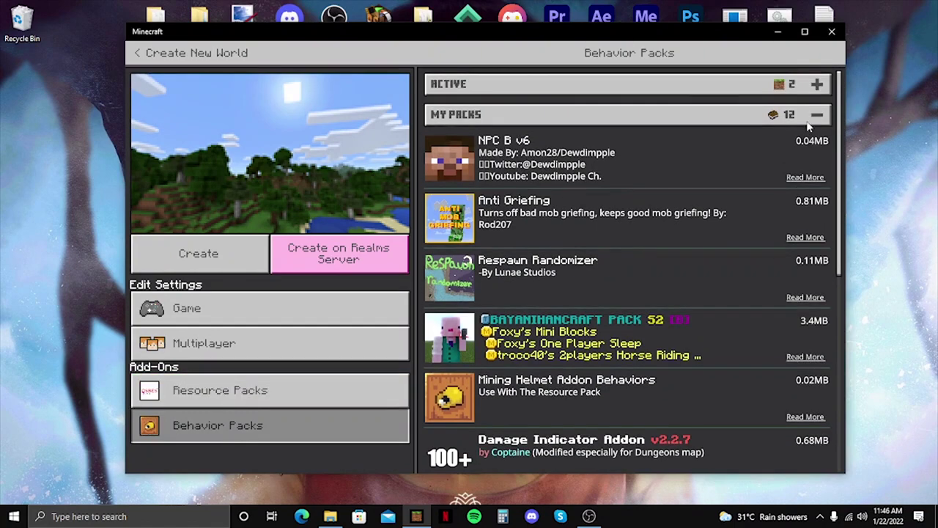
click(669, 86)
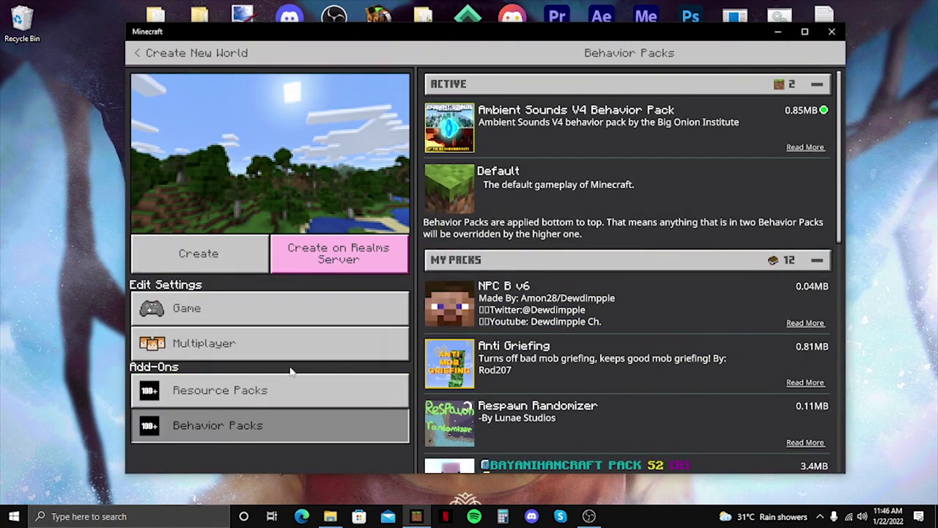
click(209, 253)
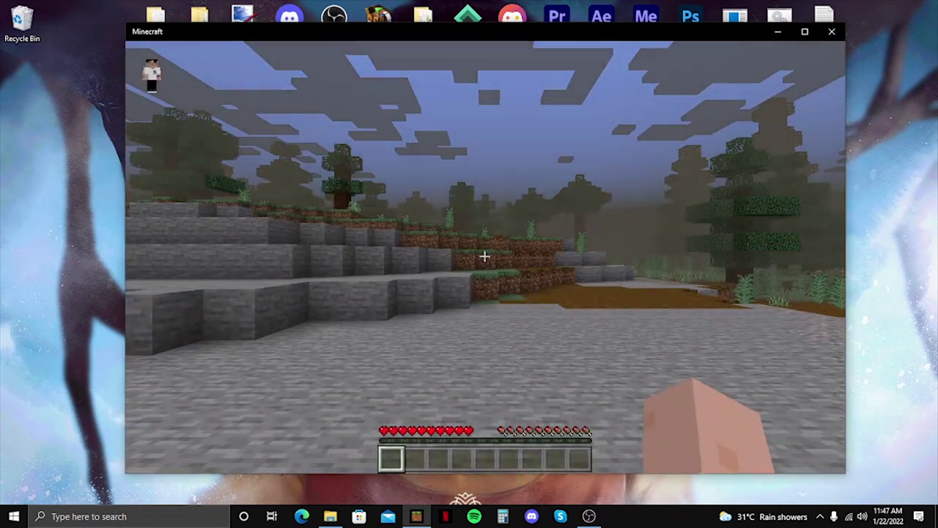
Step: Cycle through the camera perspectives to view the player character in the new world
key(F5)
key(F5)
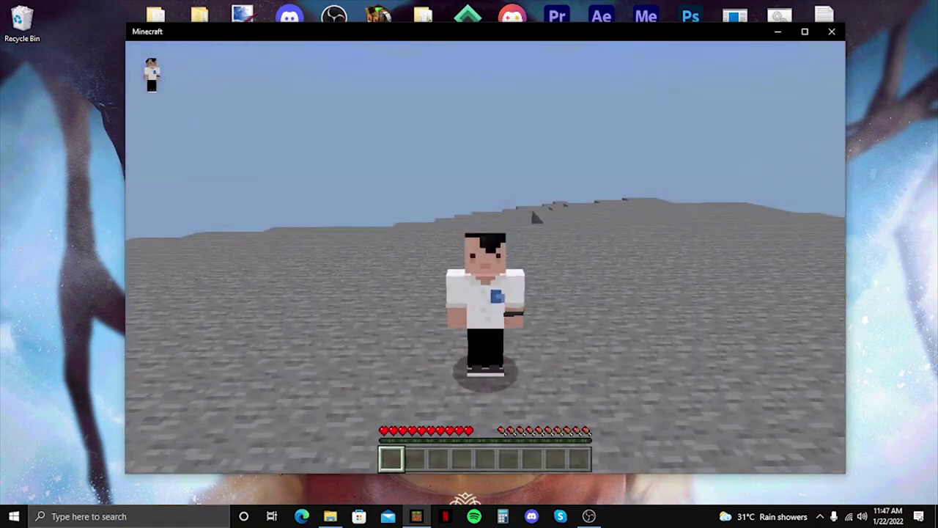
key(F5)
key(Escape)
key(Escape)
key(F1)
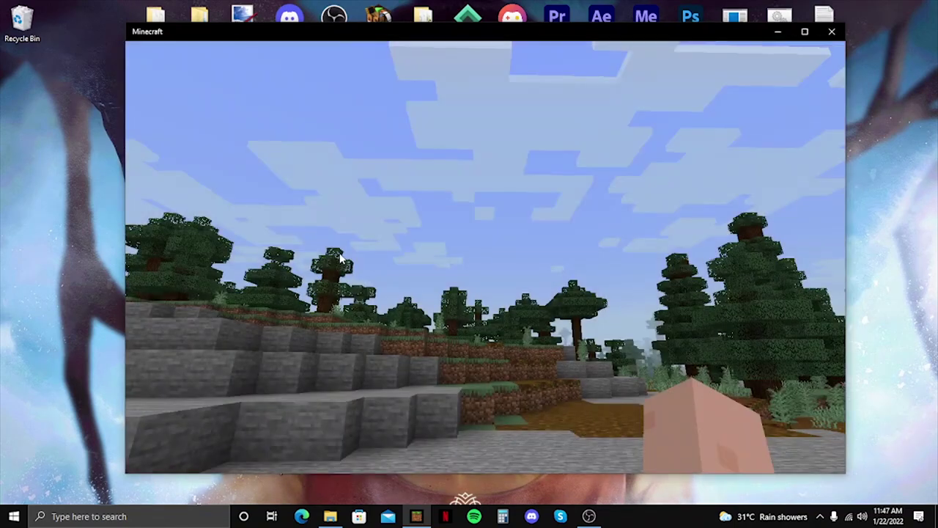
Step: Check the game settings and active behavior packs of the running world, and return to the game
key(Escape)
click(372, 242)
scroll(403, 416, down, 5)
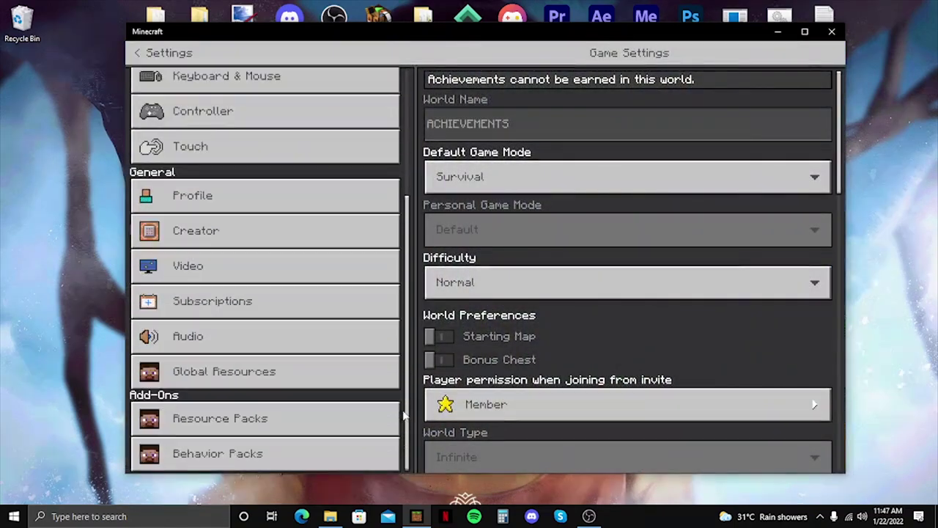
click(229, 452)
click(611, 82)
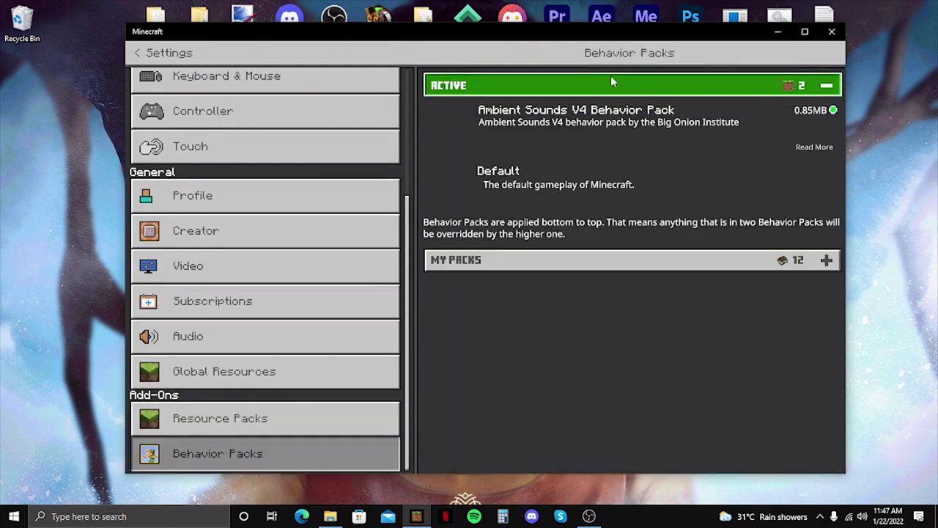
click(635, 140)
click(634, 136)
key(Escape)
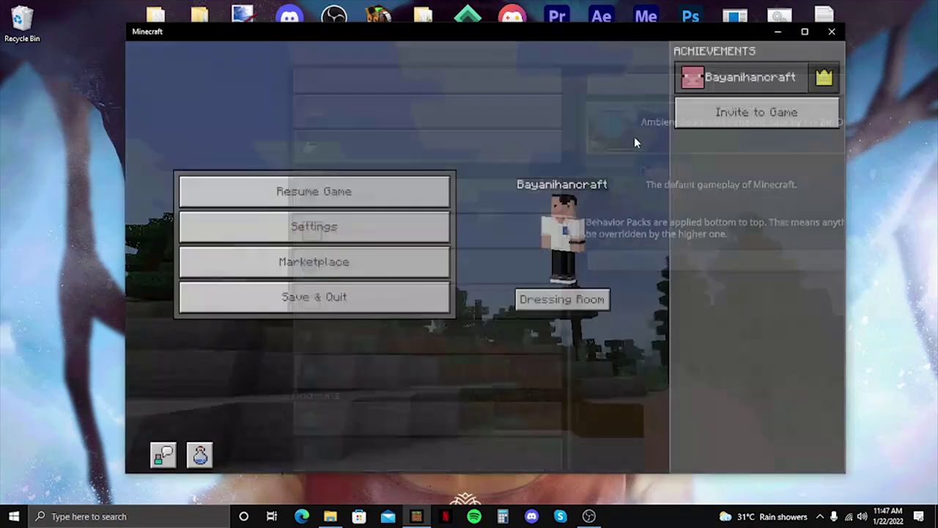
key(Escape)
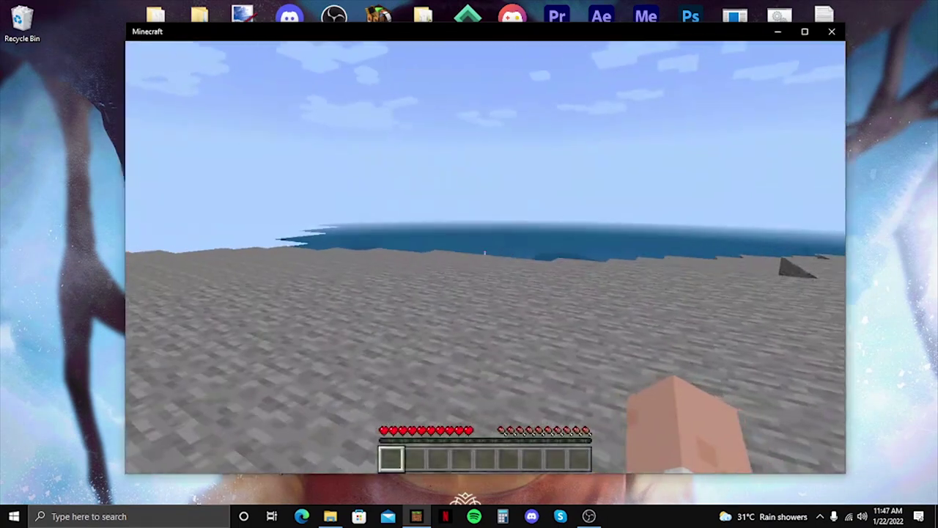
Step: Walk around the stone shoreline, and save and quit the world
key(w)
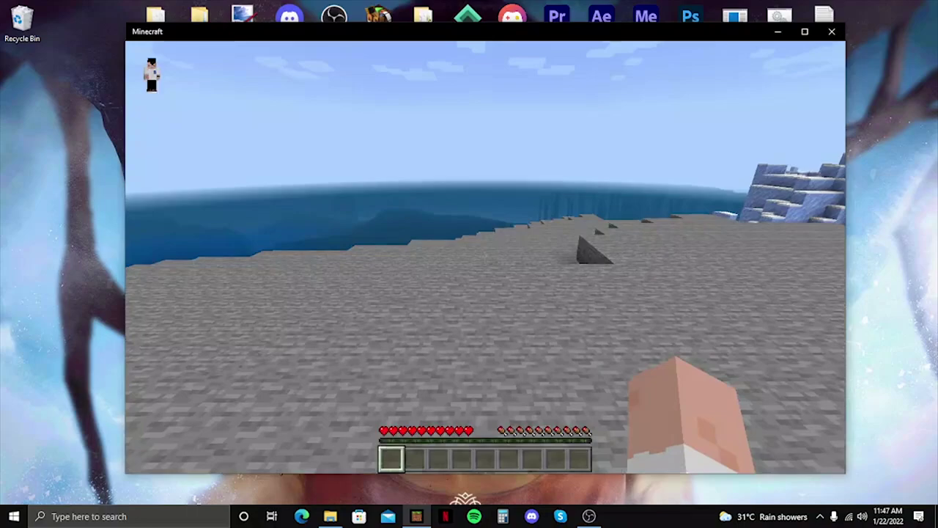
key(w)
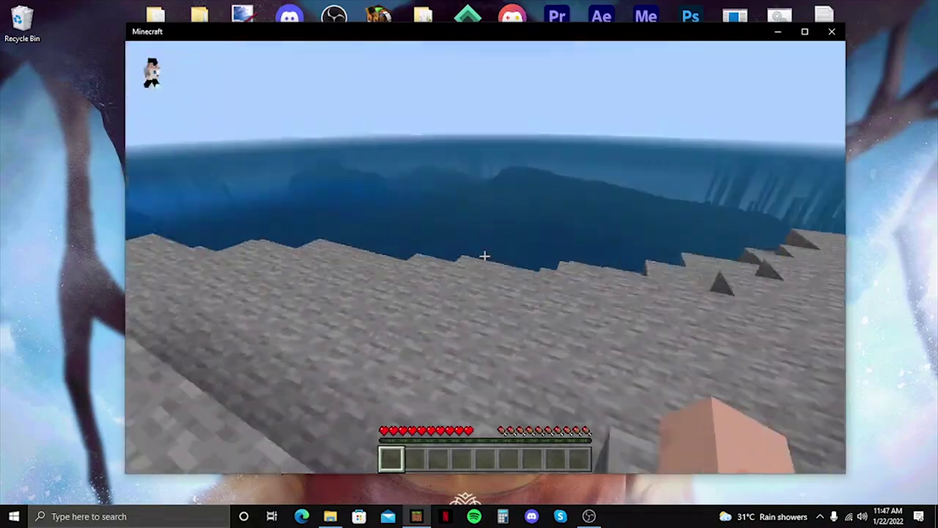
key(w)
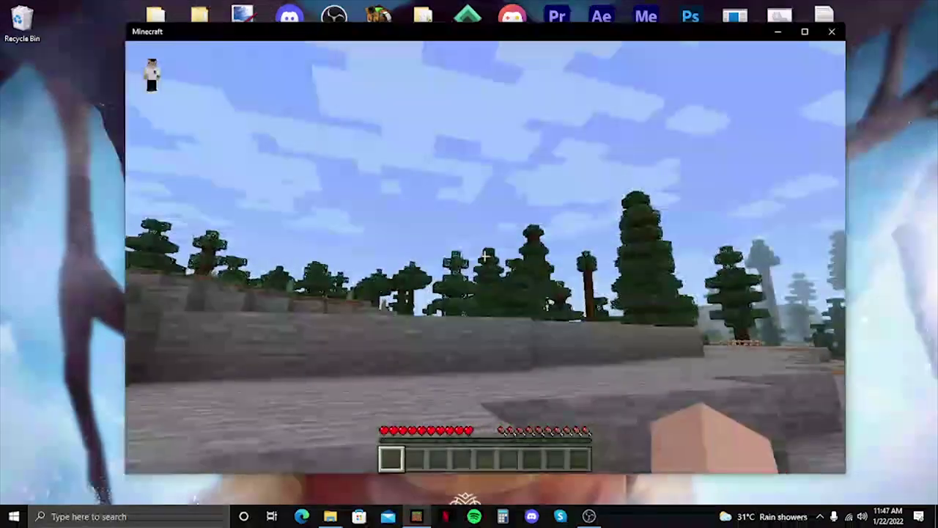
key(w)
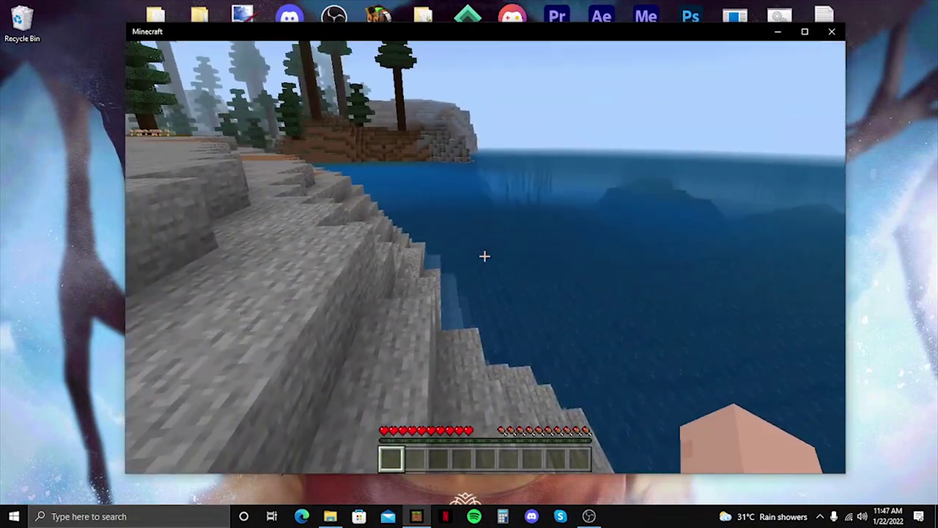
key(w)
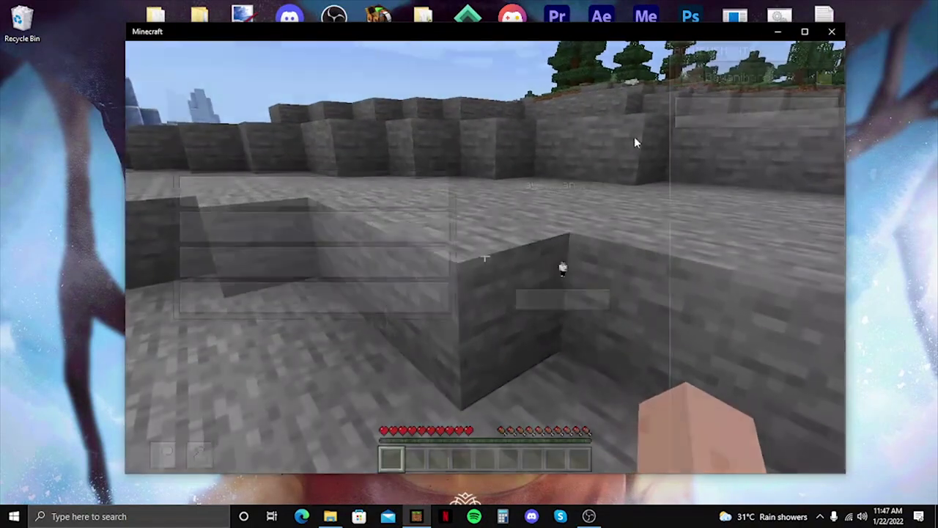
key(Escape)
click(328, 305)
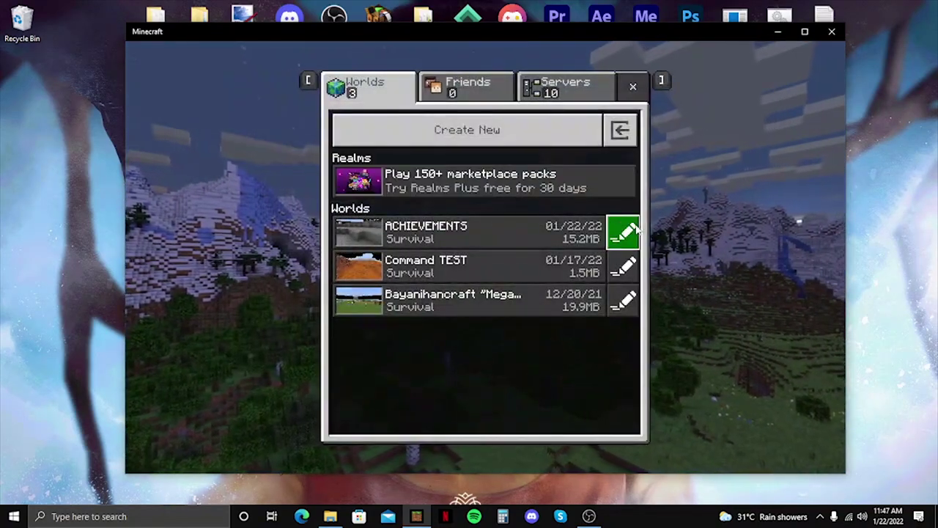
Step: Review the ACHIEVEMENTS world's game settings down to the cheats section, and close Minecraft
click(623, 232)
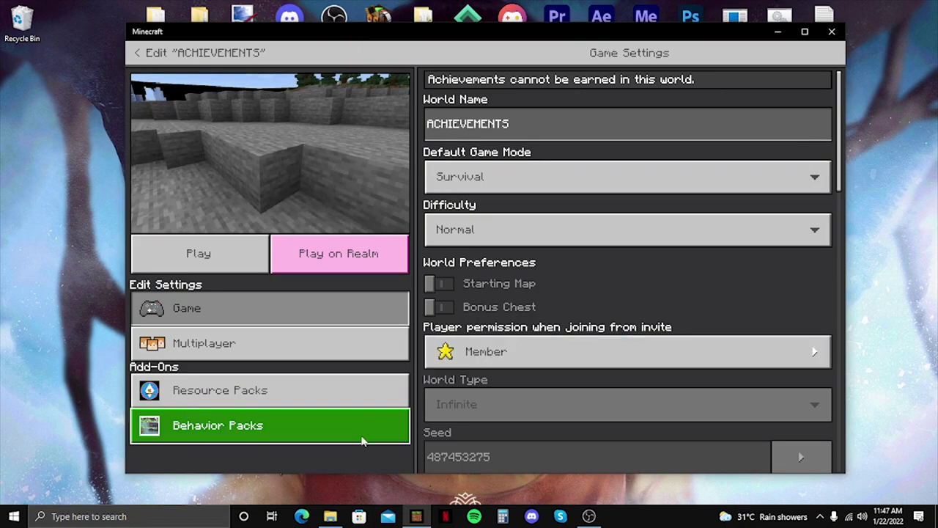
drag(841, 191, 823, 427)
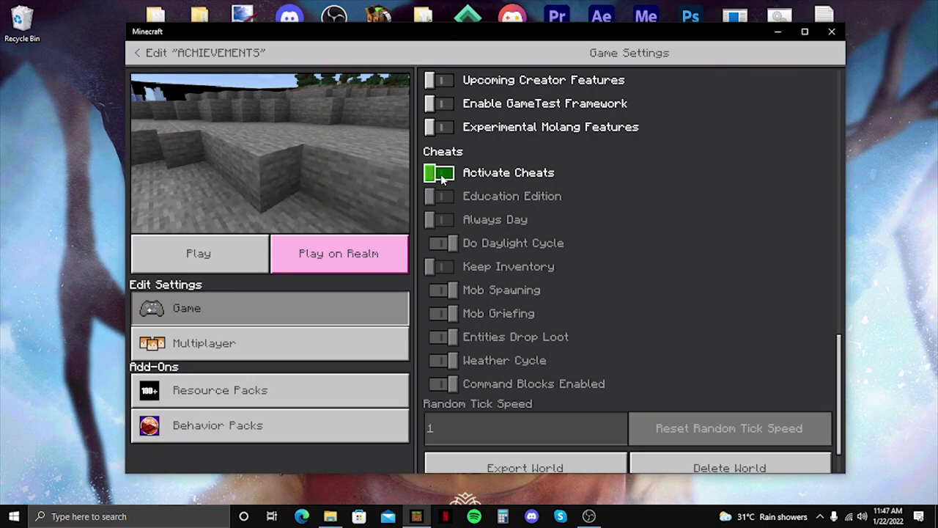
click(135, 55)
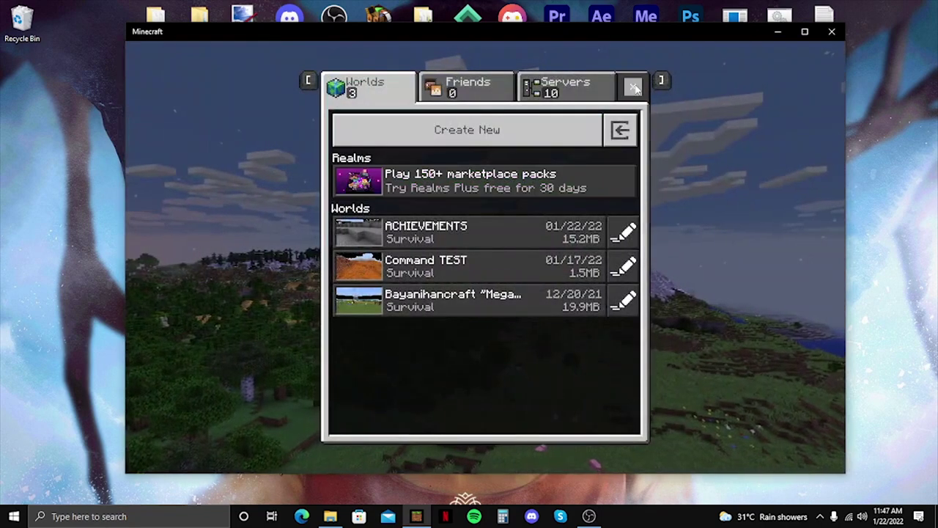
click(338, 84)
click(832, 31)
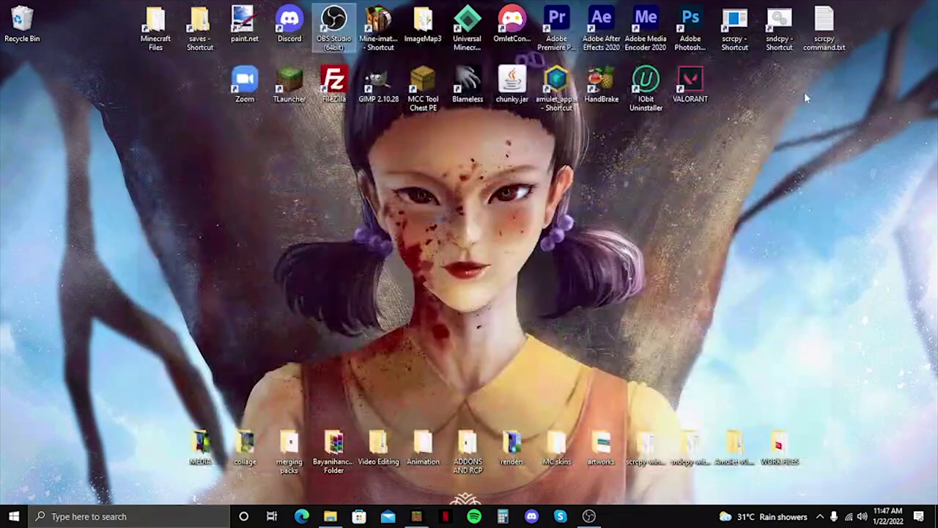
Step: Launch Universal Minecraft Editor and open the Windows 10 world ACHIEVEMENTS
click(471, 32)
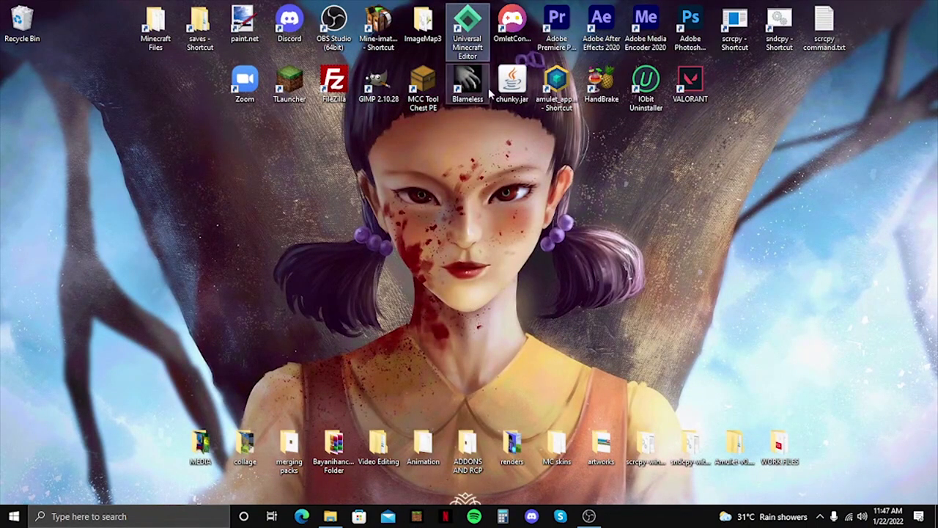
double_click(467, 25)
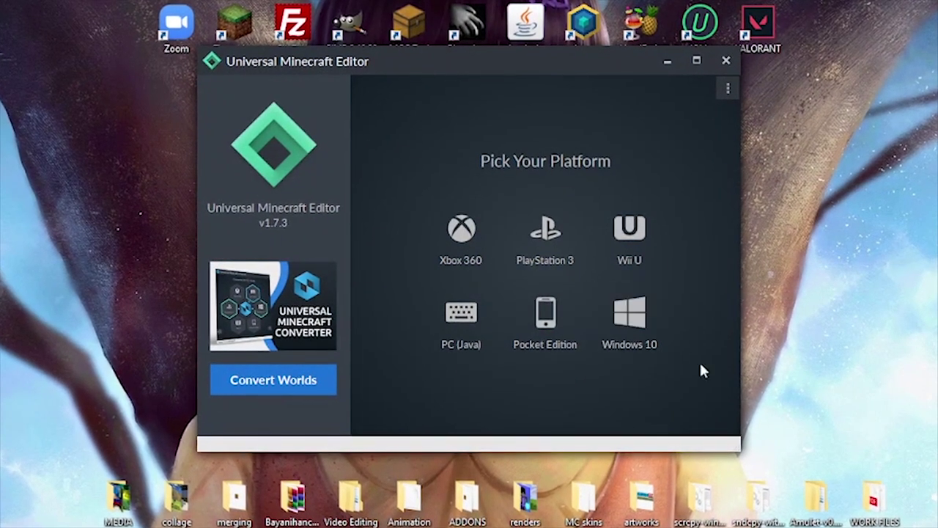
click(644, 341)
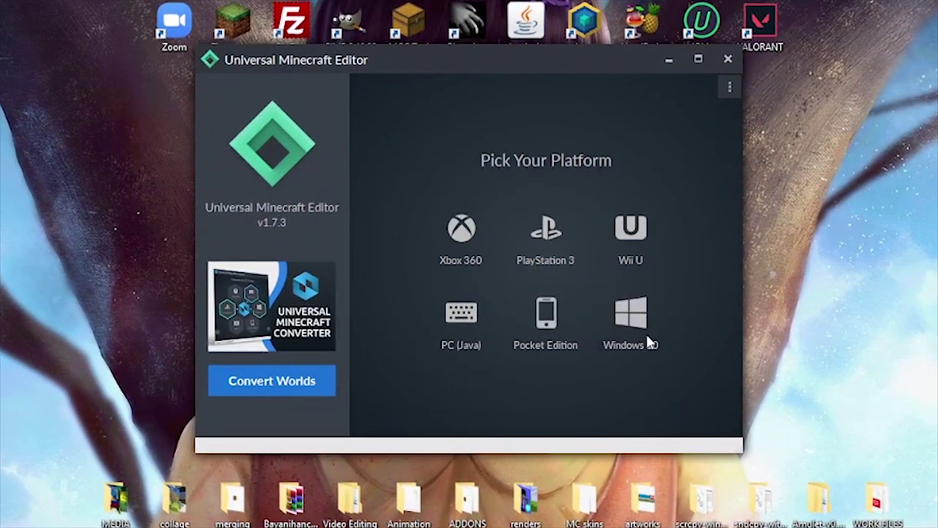
click(510, 164)
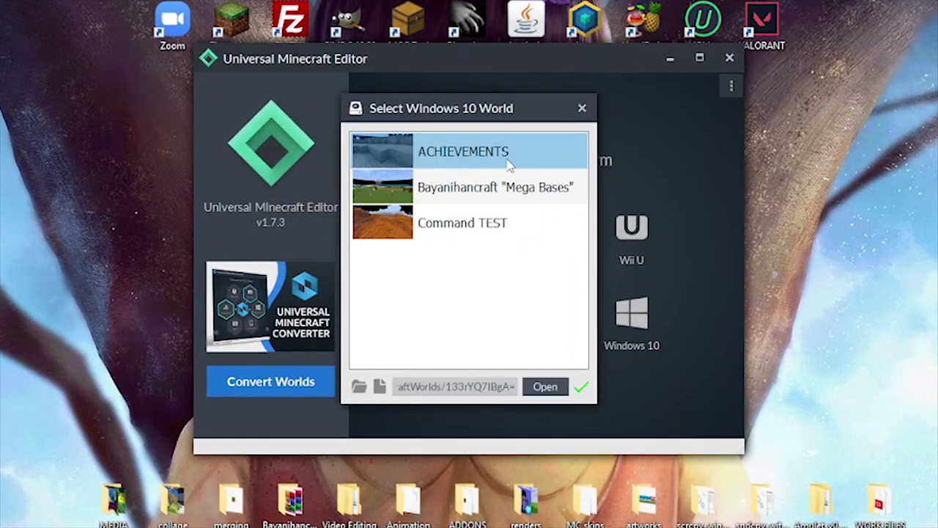
click(545, 387)
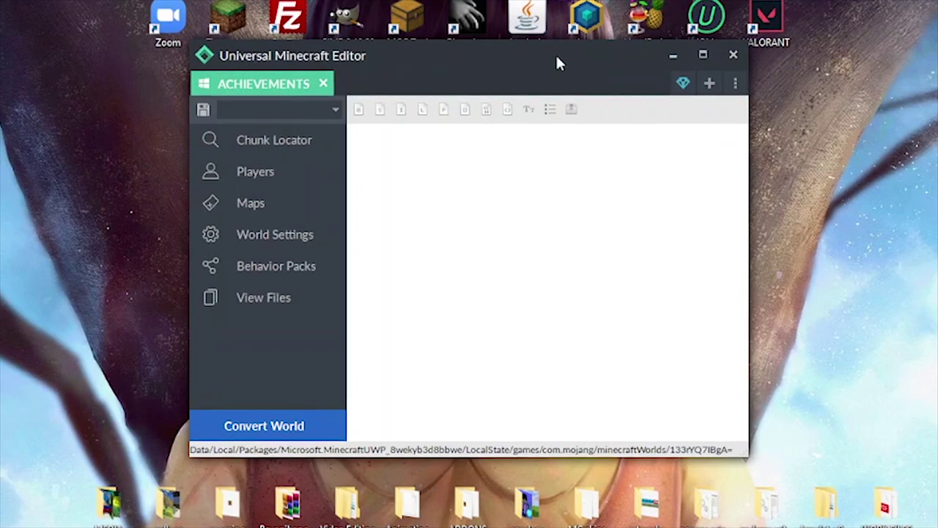
drag(557, 63, 611, 76)
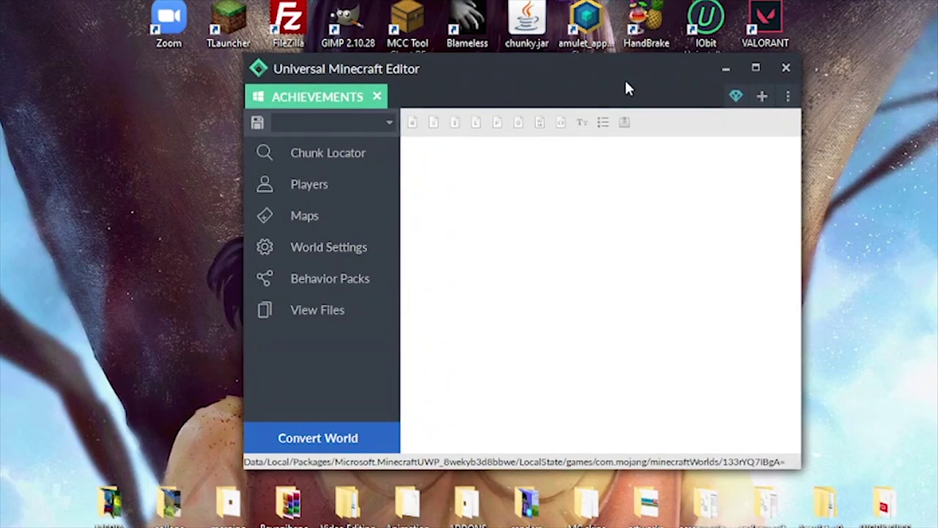
drag(598, 69, 535, 54)
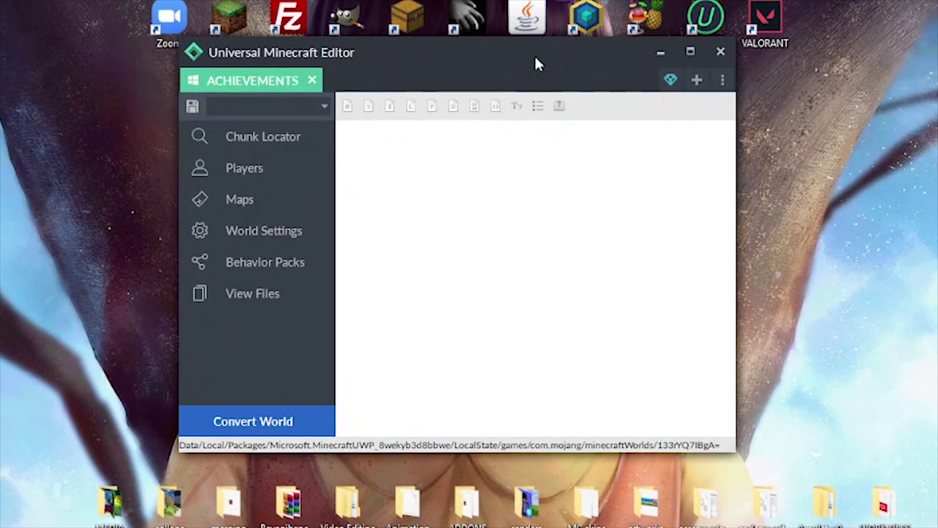
Step: Open the world settings of ACHIEVEMENTS and set hasBeenLoadedInCreative to 0 in level.dat
click(262, 231)
scroll(735, 198, down, 3)
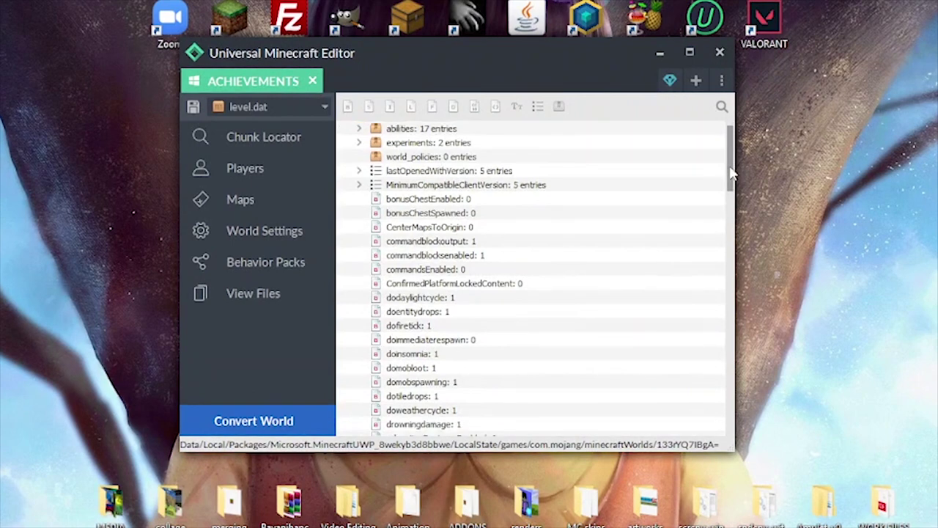
scroll(735, 198, down, 1)
click(455, 367)
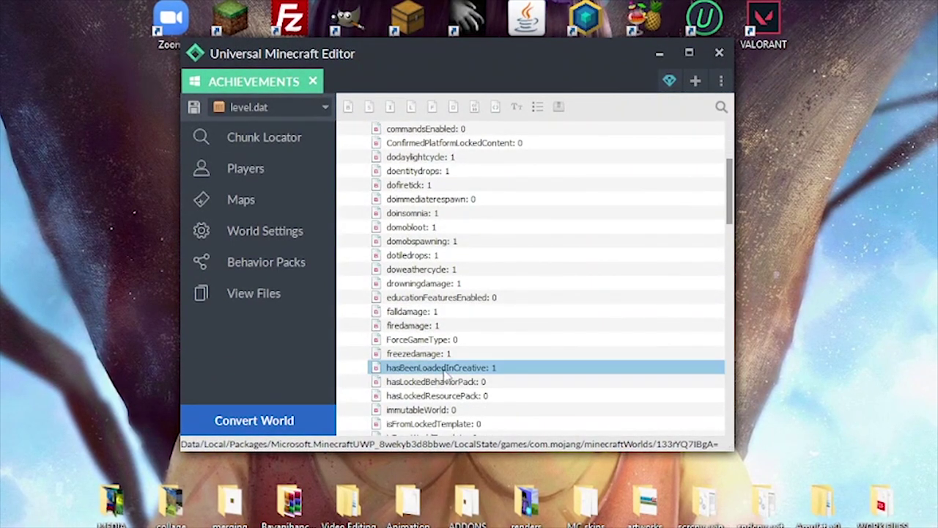
click(505, 370)
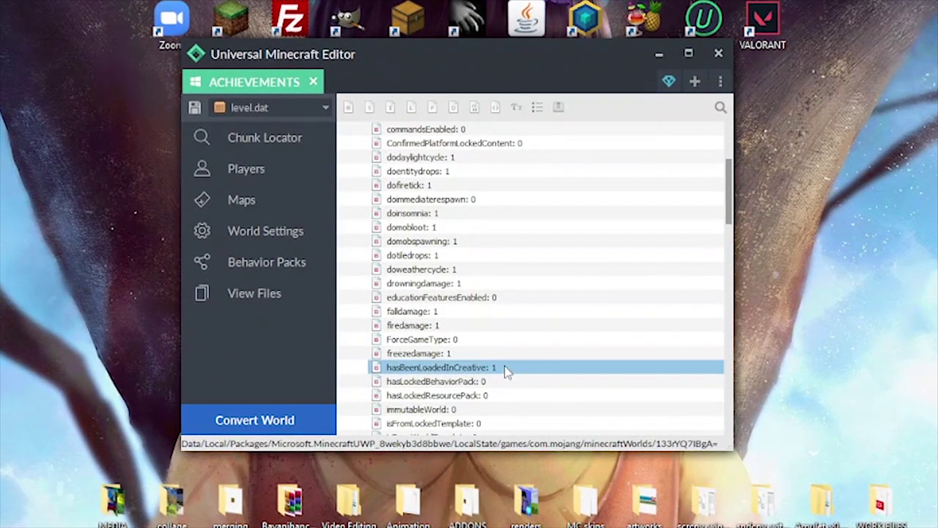
click(506, 370)
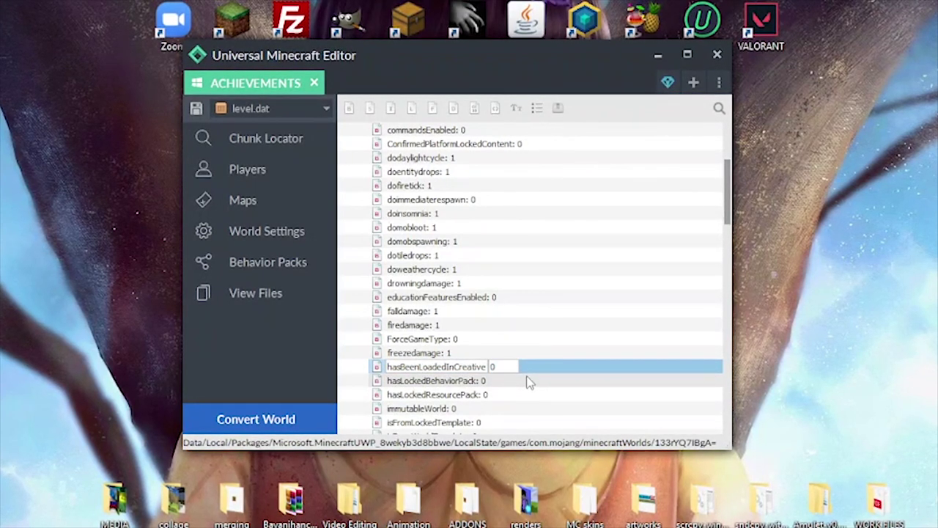
key(Return)
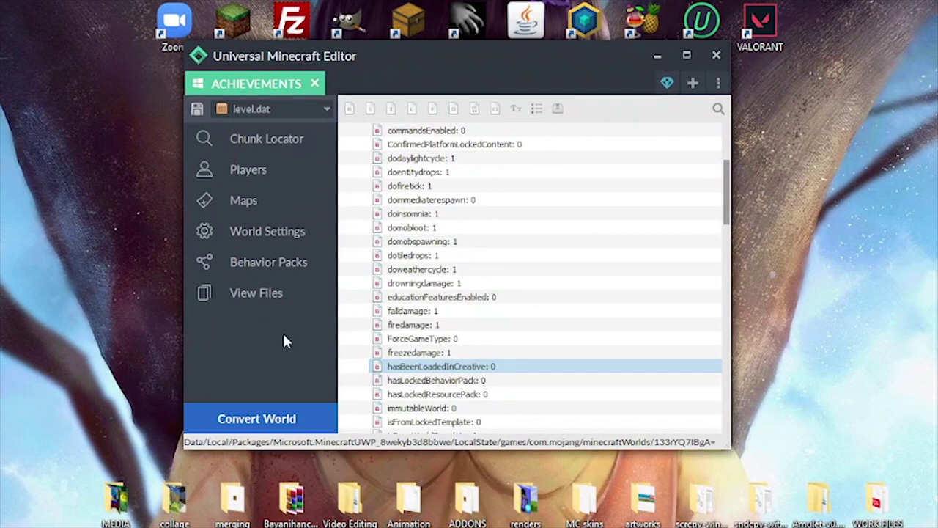
Step: Save the edited level.dat of the ACHIEVEMENTS world and close Universal Minecraft Editor
click(199, 111)
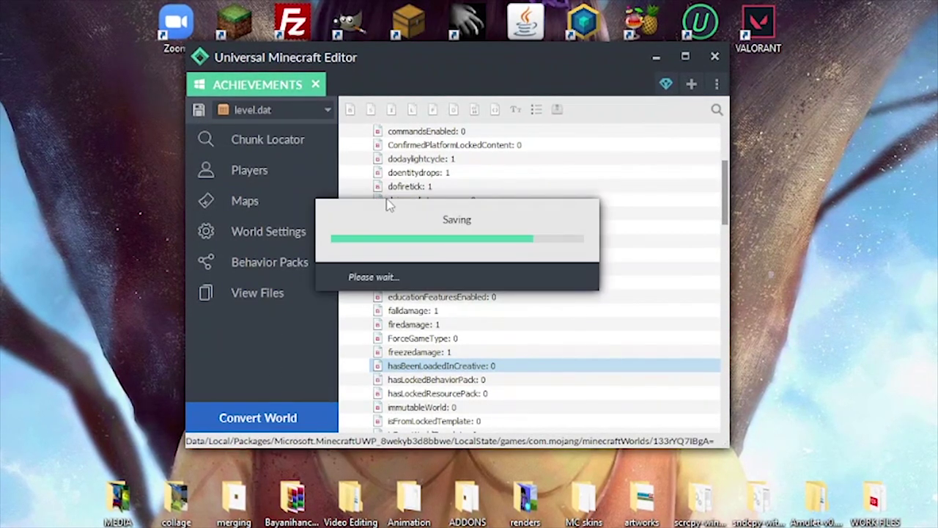
click(542, 291)
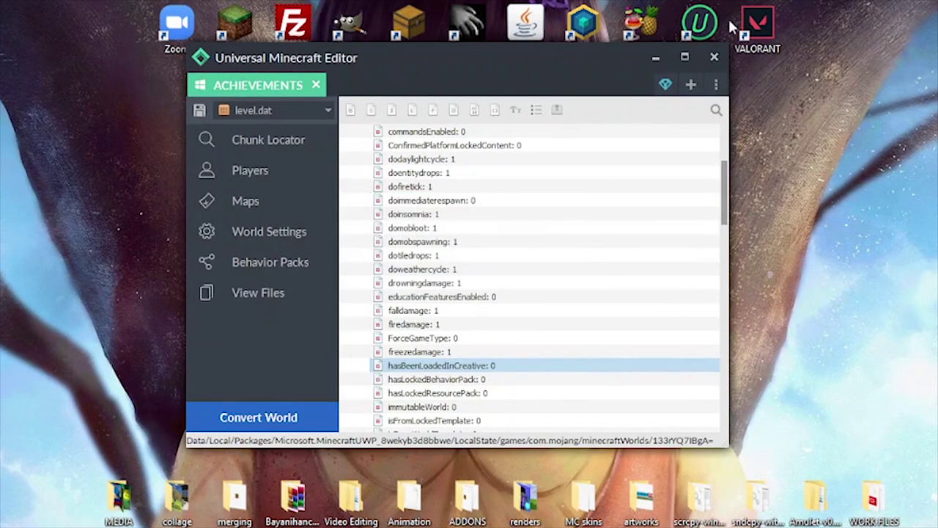
click(720, 54)
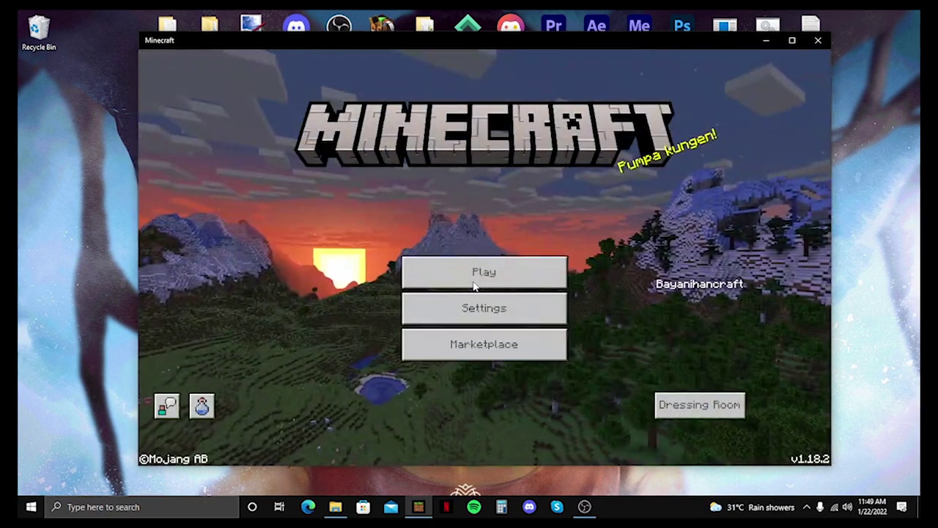
Step: Open the ACHIEVEMENTS world for editing in Minecraft and review its game settings and active behavior packs
click(477, 280)
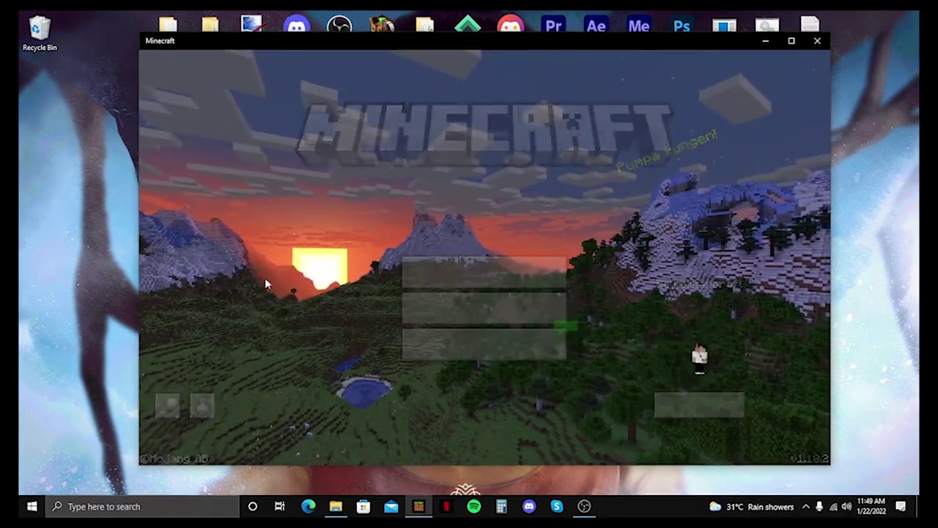
click(618, 235)
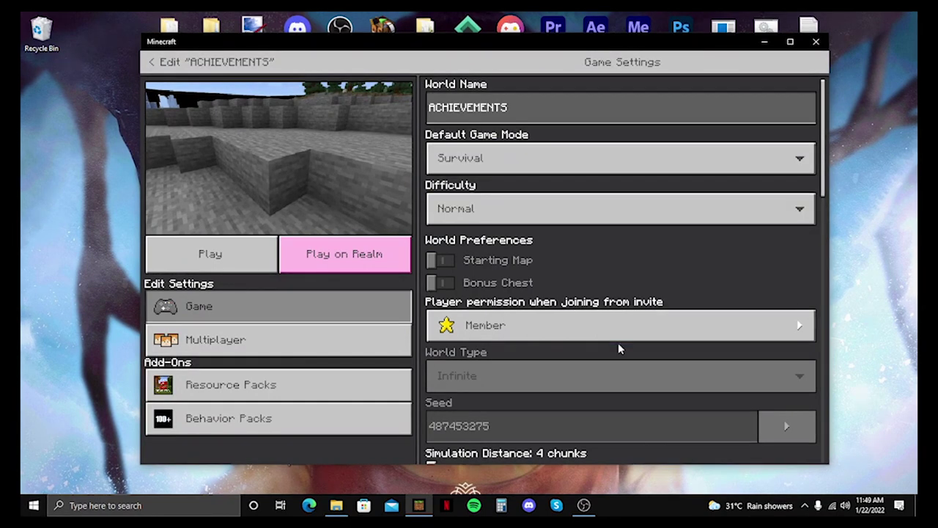
click(246, 429)
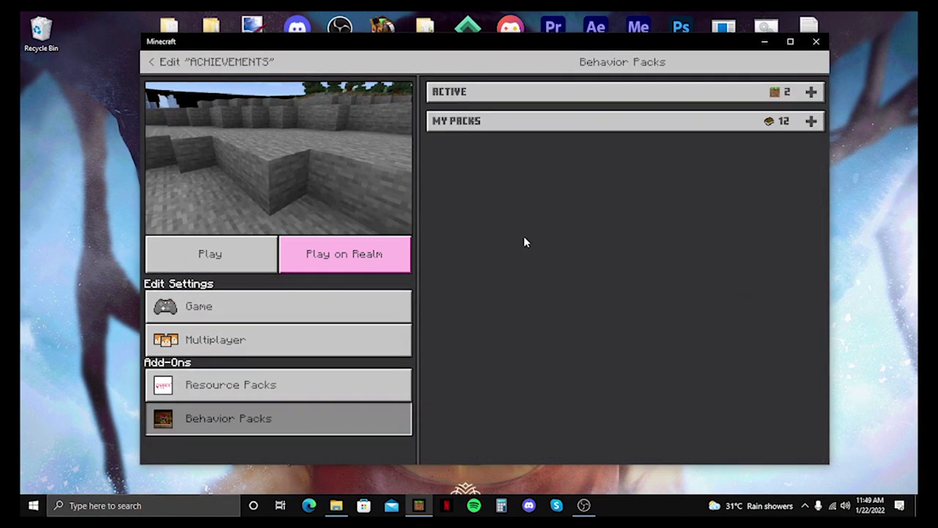
click(621, 92)
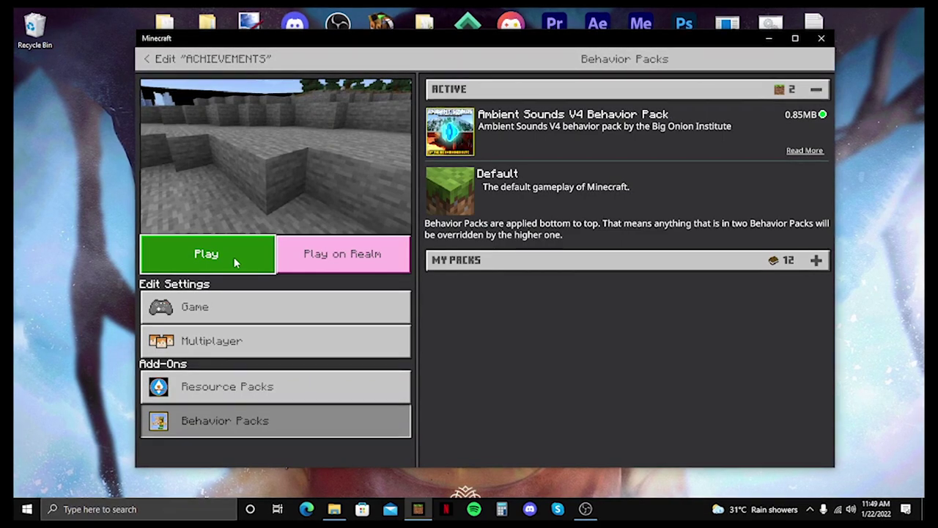
Step: Leave the ACHIEVEMENTS world's settings for the world list and close Minecraft
click(150, 58)
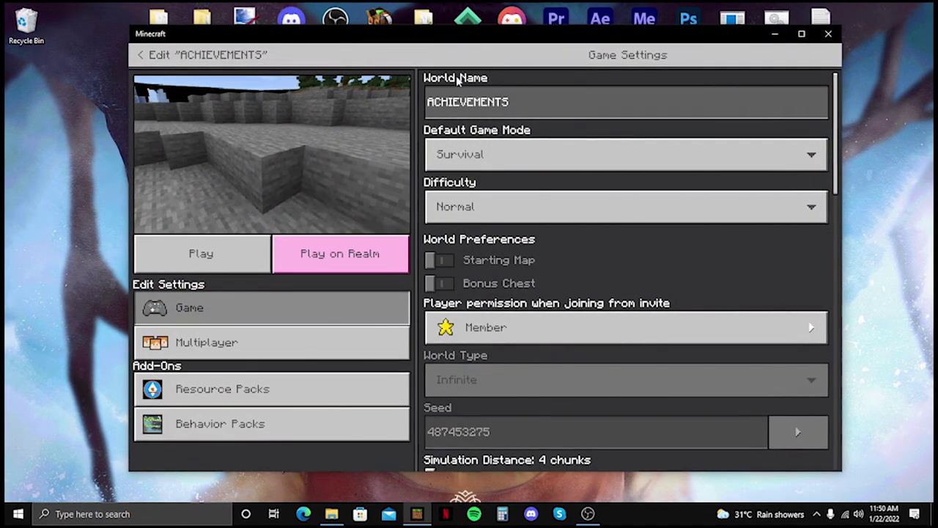
click(137, 55)
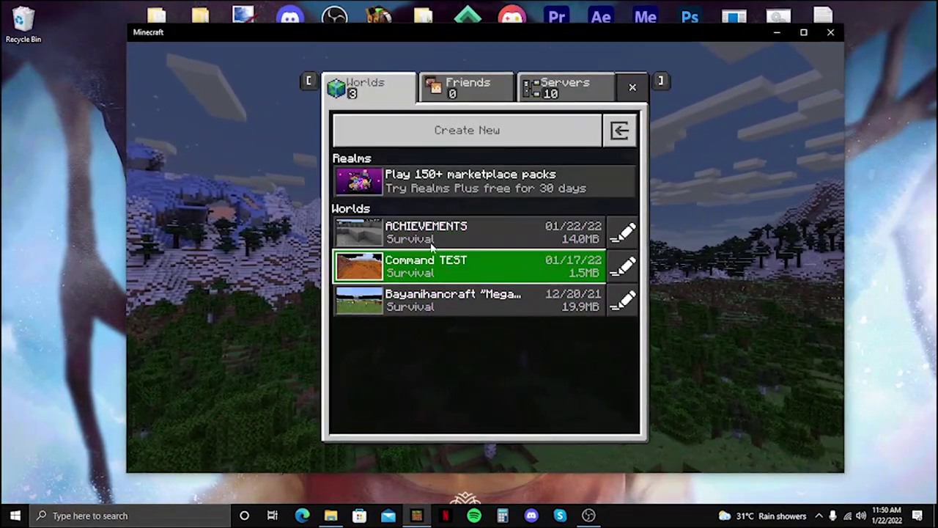
click(830, 32)
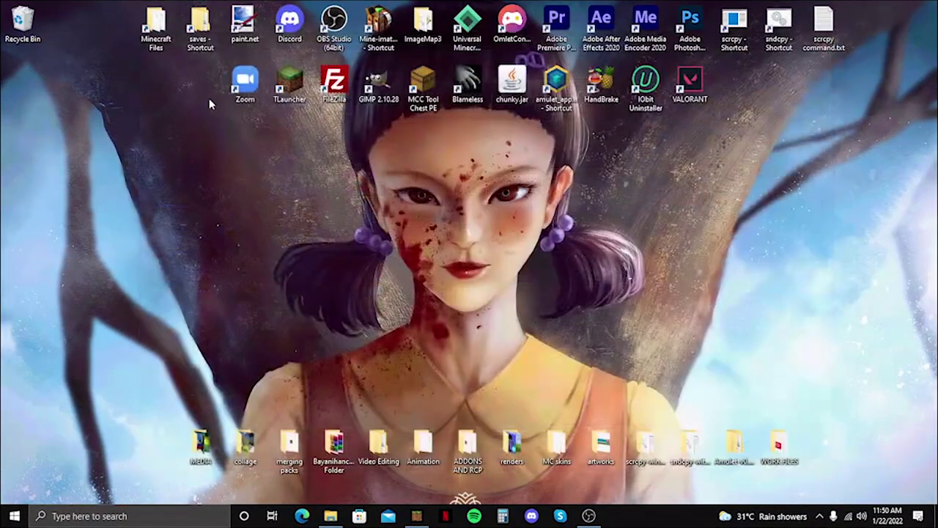
Step: Open the world folder 133rYQ7IBgA= in minecraftWorlds, and check the world's name in levelname.txt
double_click(169, 46)
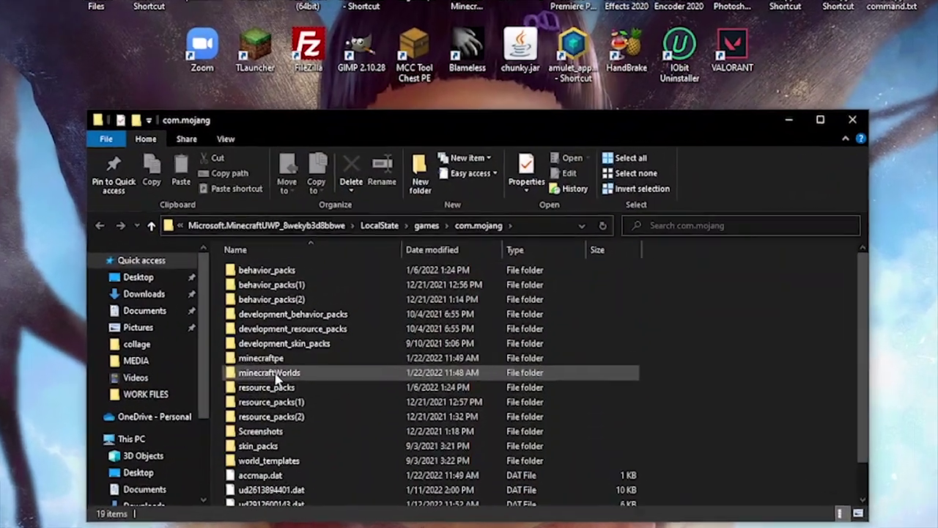
double_click(270, 373)
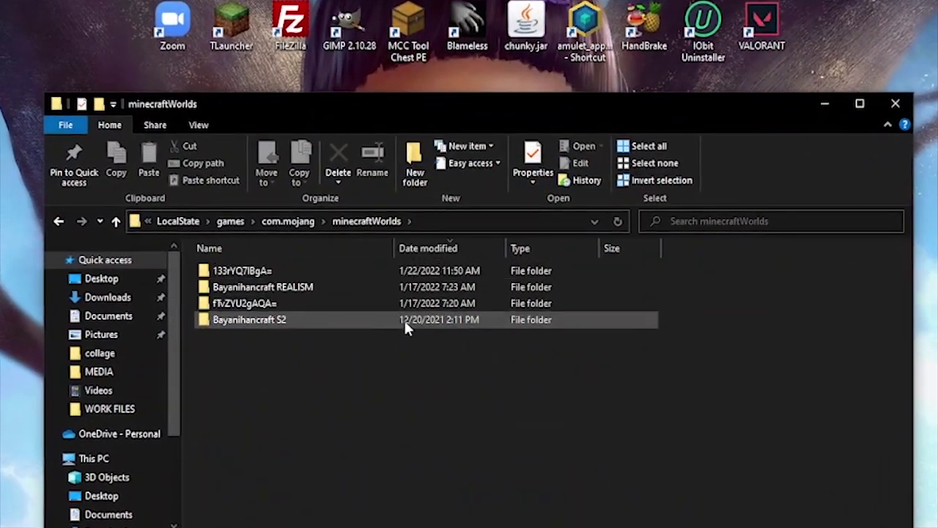
double_click(405, 270)
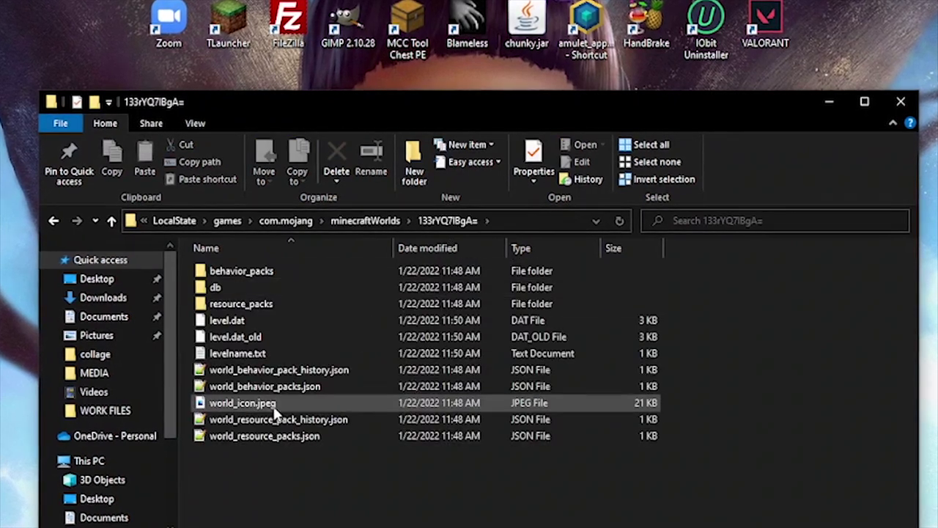
double_click(235, 355)
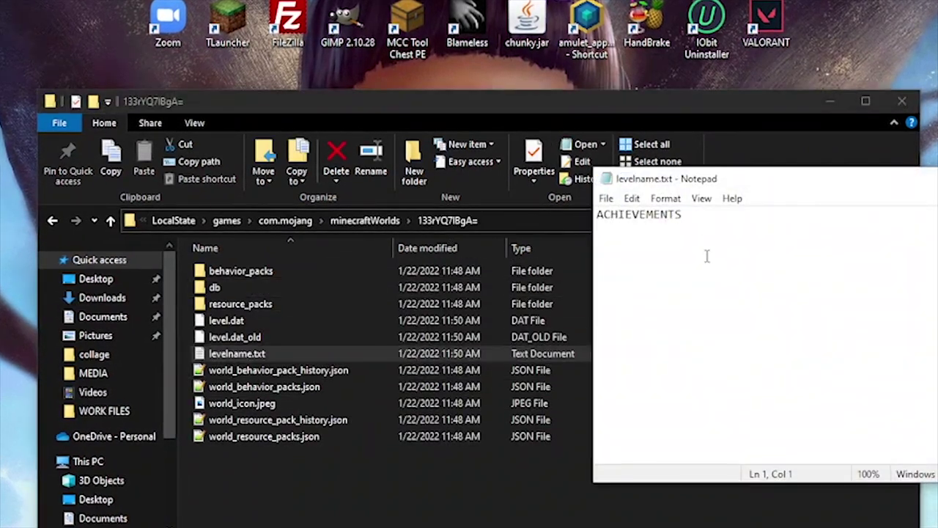
key(alt+F4)
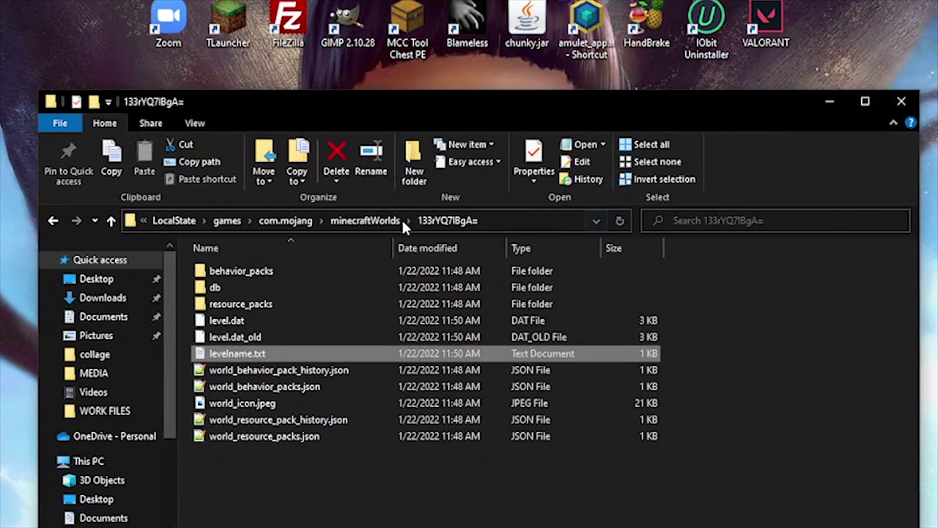
Step: Return to the minecraftWorlds folder and rename the world folder 133rYQ7IBgA= to ACHIEVEMENTS
click(365, 220)
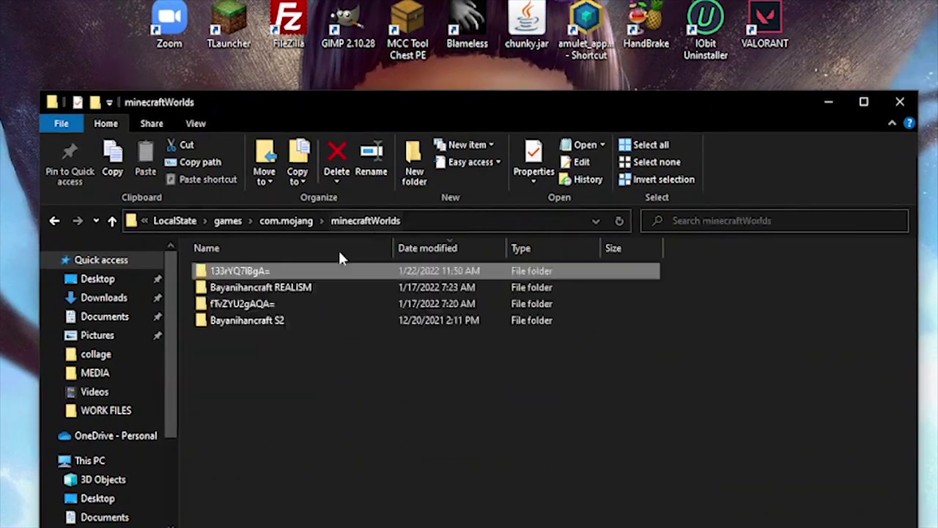
right_click(249, 270)
text(m)
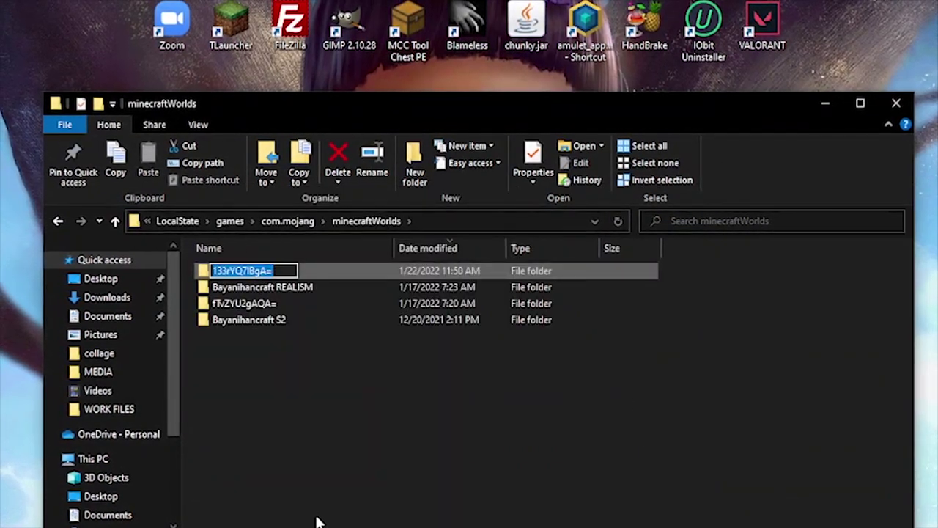
text(ACHIEVEMENTS)
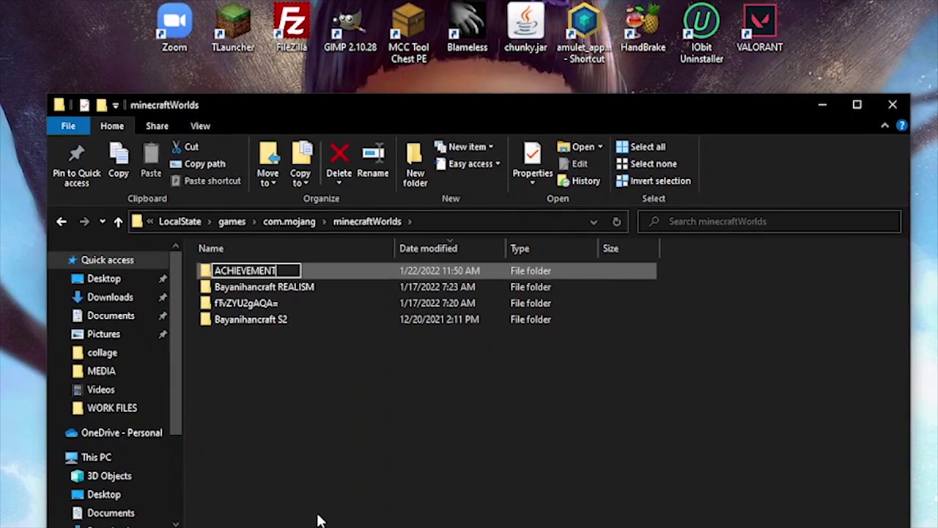
key(Return)
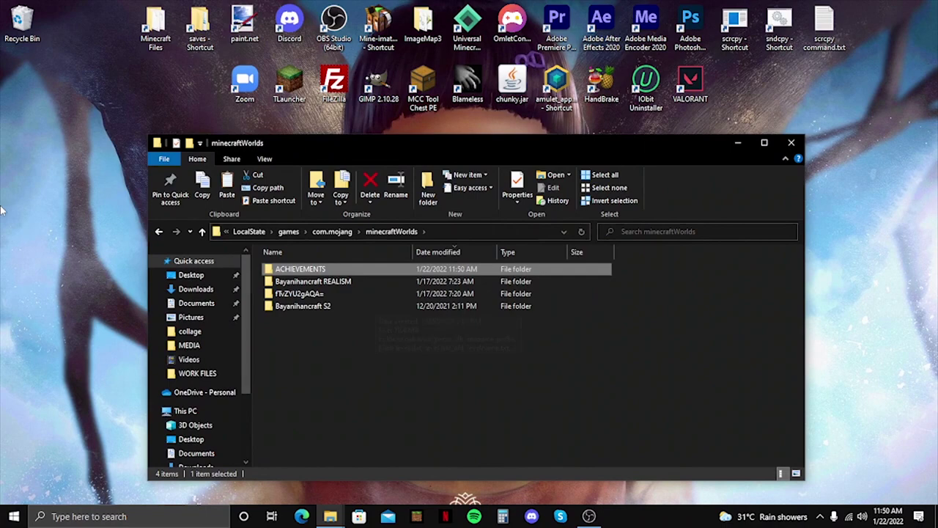
Step: Copy the ACHIEVEMENTS world folder to the desktop and clear the folder window out of view
click(36, 167)
key(ctrl+v)
key(super+d)
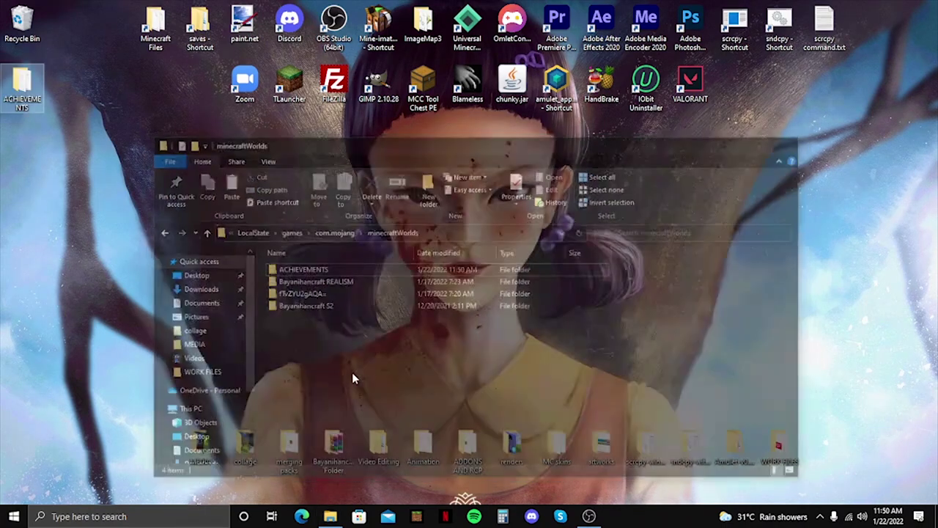
Step: Compress the desktop's ACHIEVEMENTS folder into ACHIEVEMENTS.zip and move the archive to an empty spot on the desktop
right_click(21, 96)
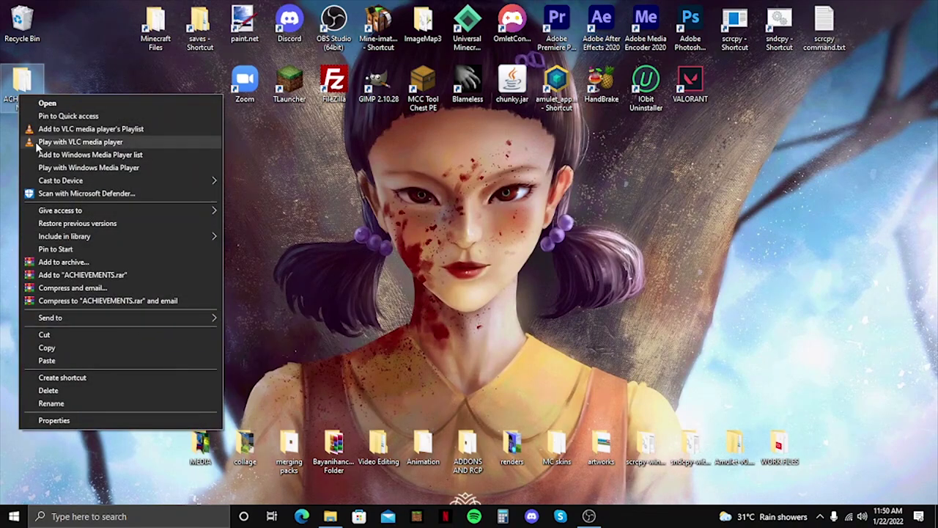
mouse_move(185, 319)
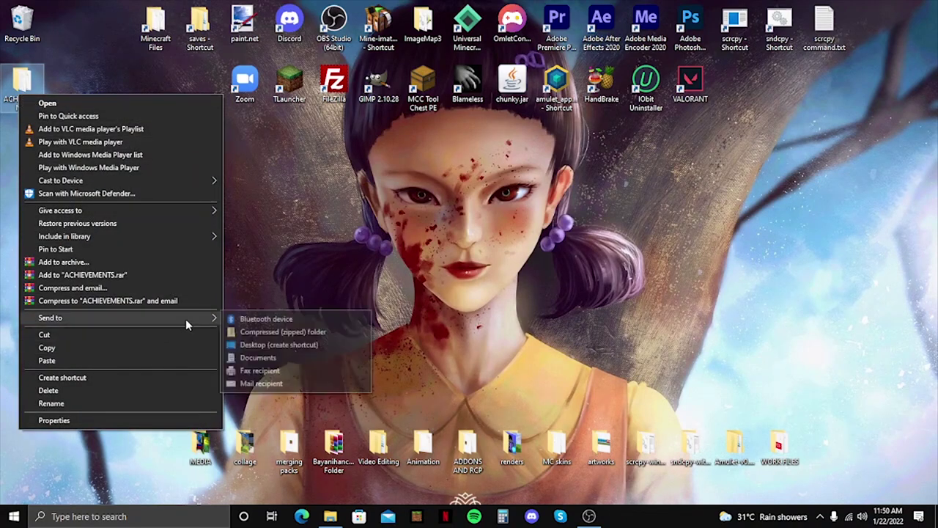
click(264, 332)
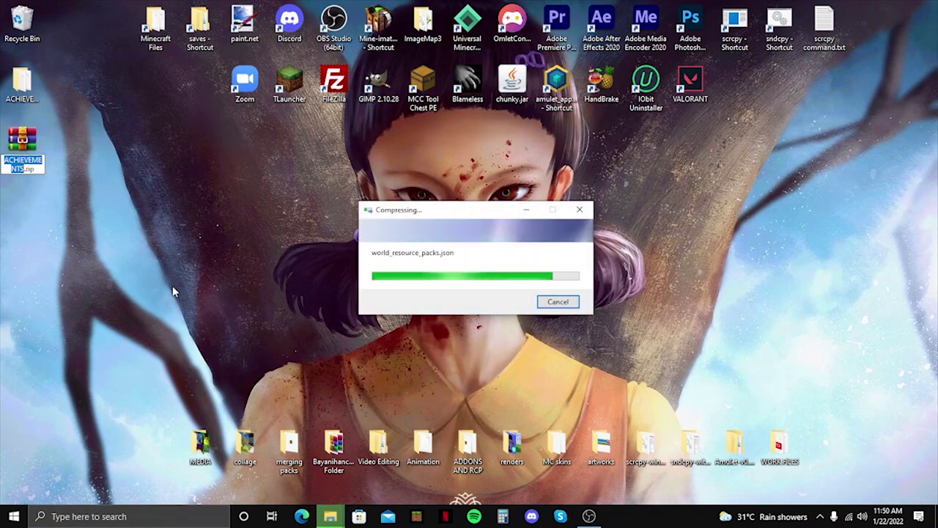
click(116, 167)
drag(21, 143, 174, 249)
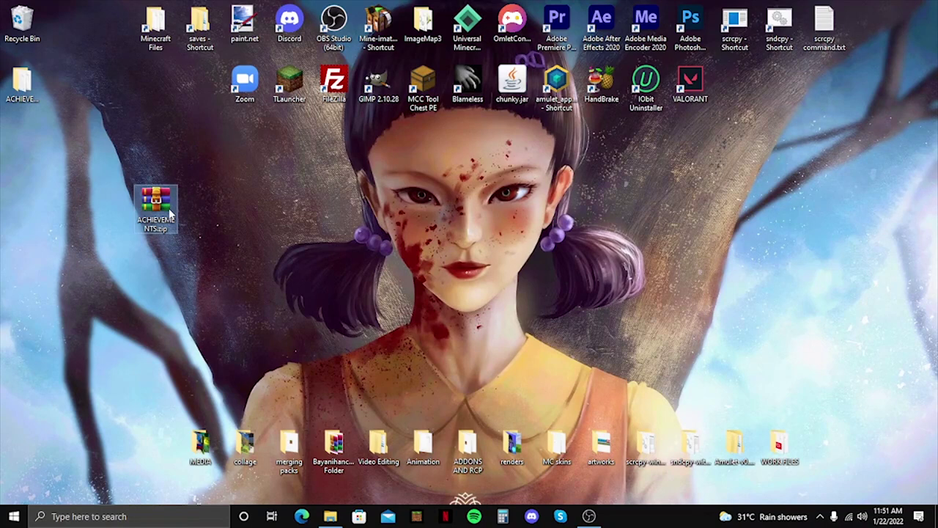
mouse_move(171, 213)
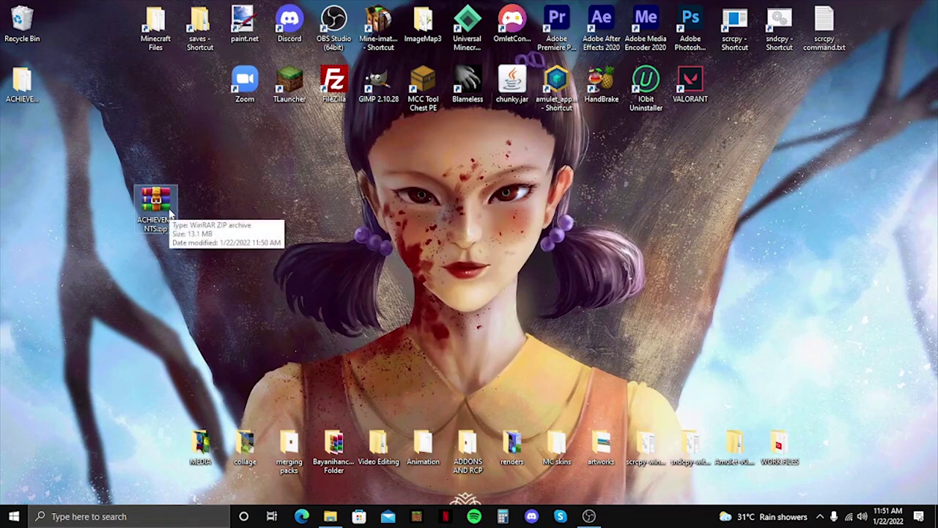